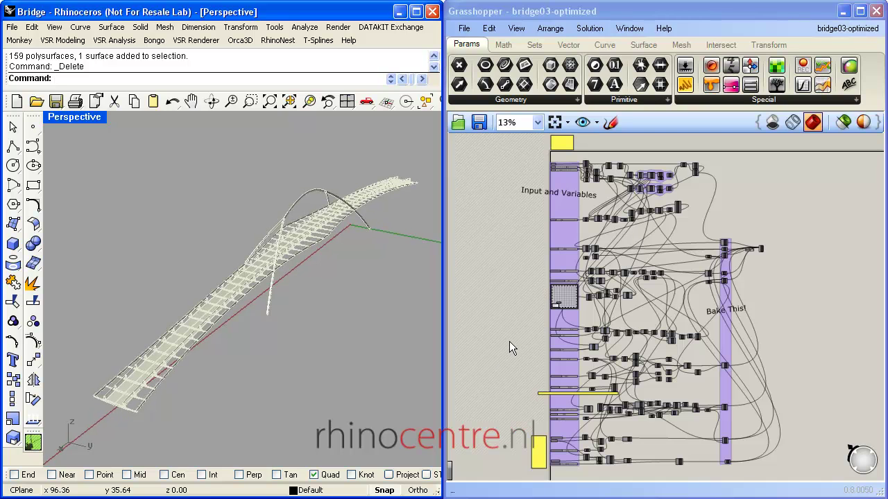
Disable the No. of beams slider in the Input and Variables group.
right_drag(509, 342, 507, 299)
scroll(557, 359, up, 6)
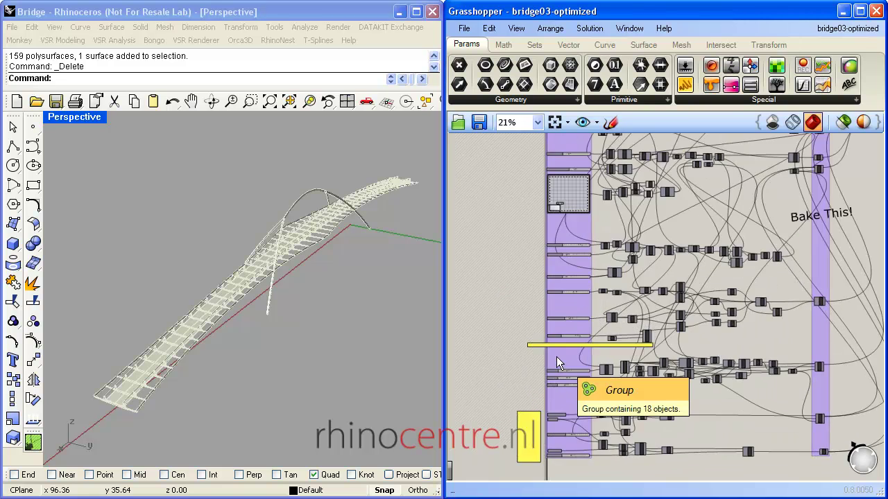
right_drag(579, 363, 571, 321)
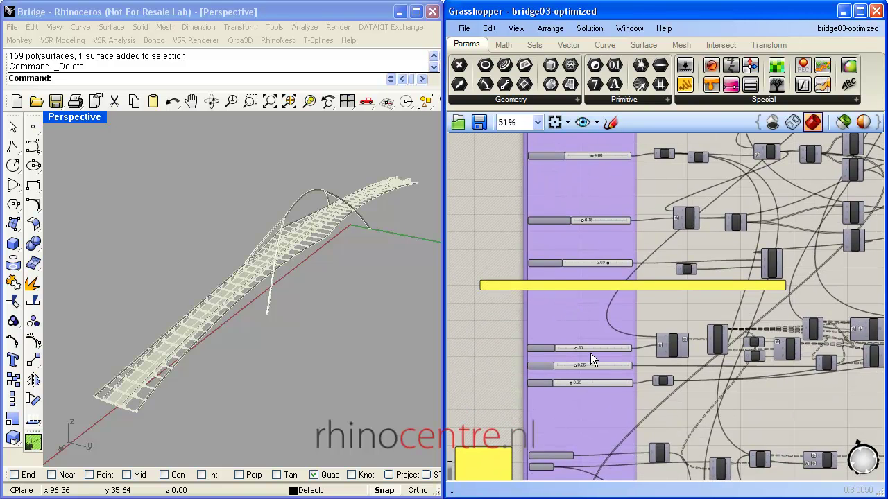
scroll(572, 351, up, 5)
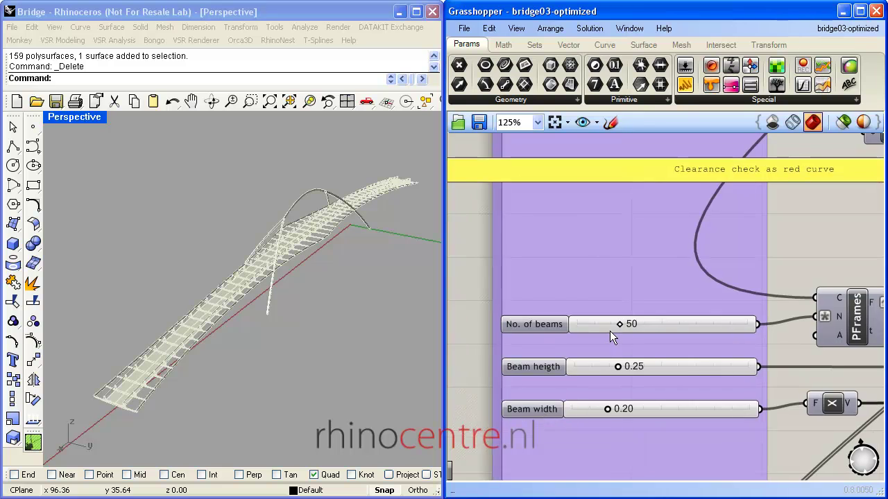
scroll(610, 331, up, 1)
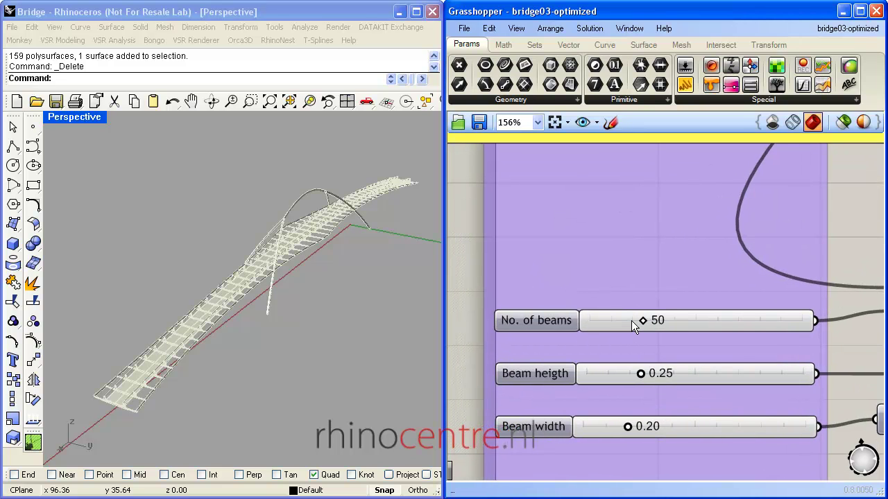
right_click(631, 321)
click(673, 347)
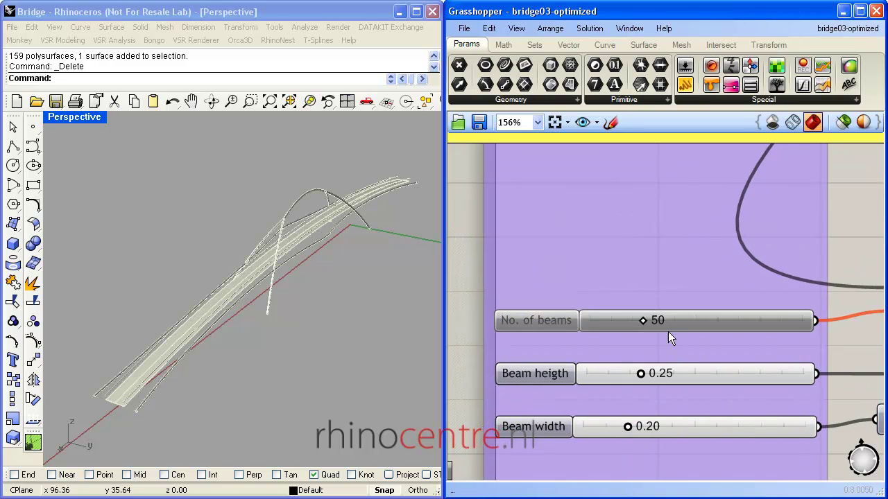
Set the Length Bridge deck slider to 141.
scroll(629, 248, down, 5)
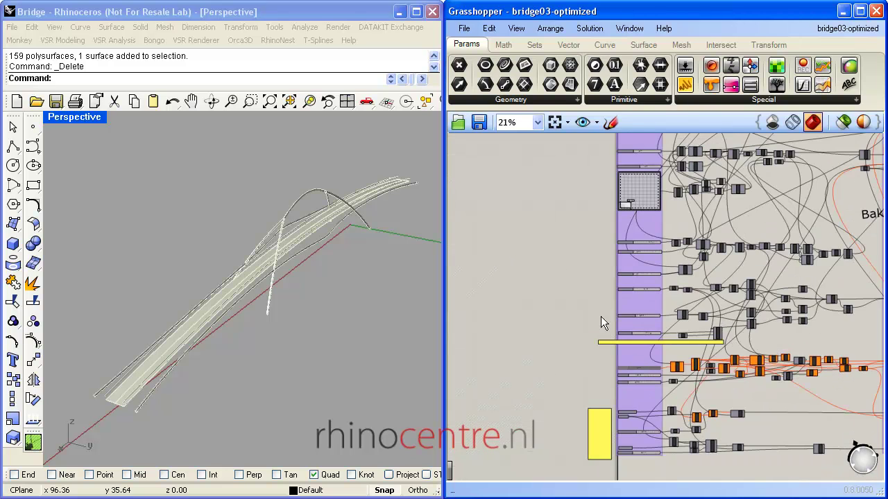
right_drag(585, 251, 587, 316)
scroll(617, 381, up, 4)
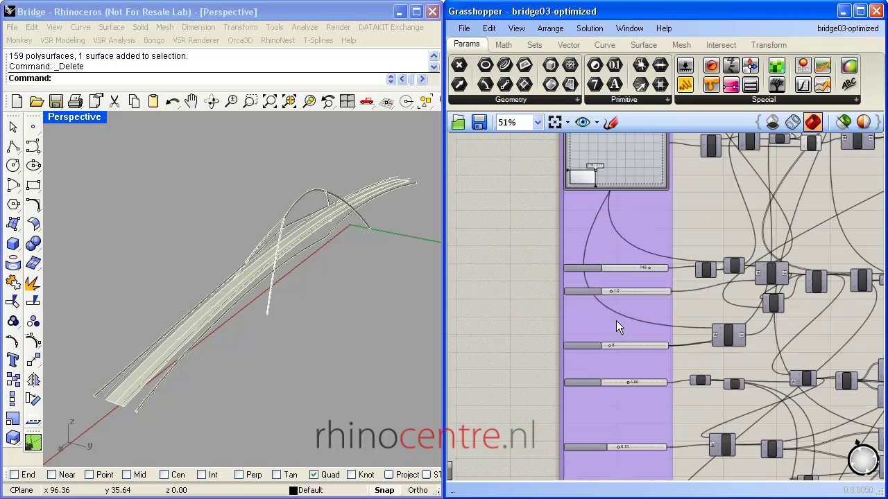
right_drag(400, 267, 397, 261)
scroll(626, 301, up, 4)
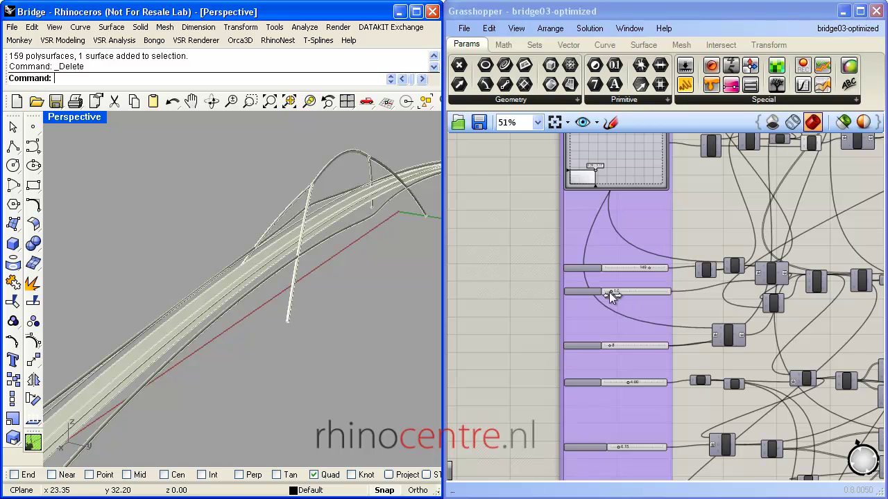
scroll(304, 268, down, 3)
scroll(626, 272, up, 4)
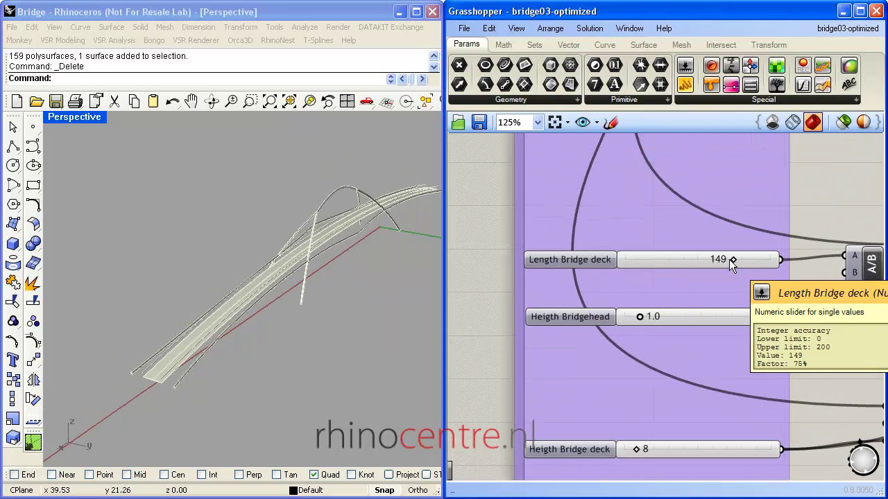
mouse_move(731, 260)
mouse_down()
mouse_move(694, 258)
mouse_move(728, 258)
mouse_up()
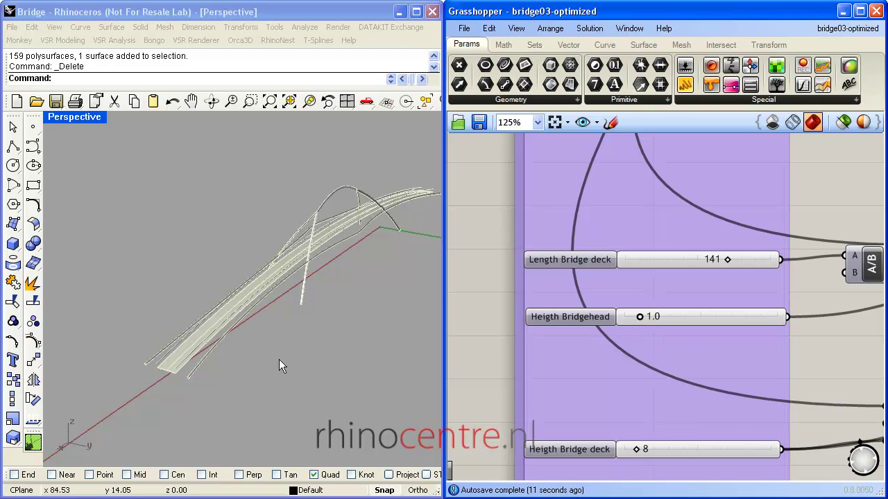
Raise the Heigth Bridgehead slider to 1.7.
scroll(129, 385, up, 1)
scroll(152, 385, down, 1)
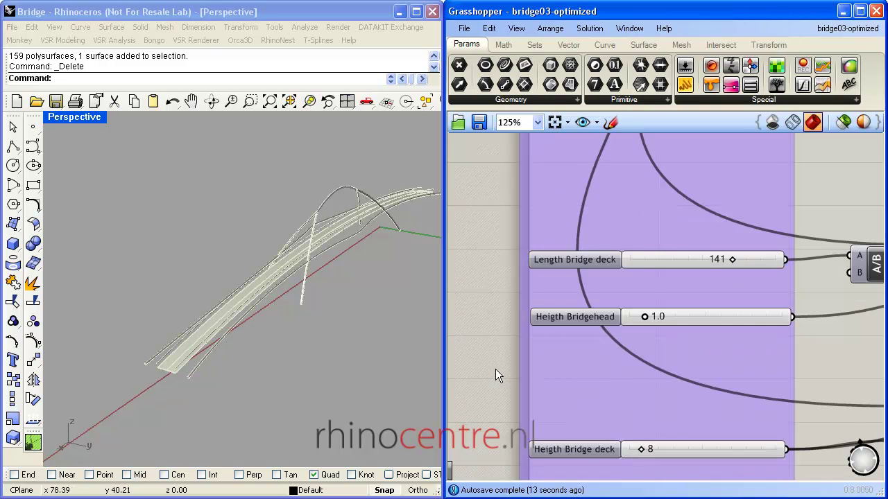
right_drag(495, 369, 502, 348)
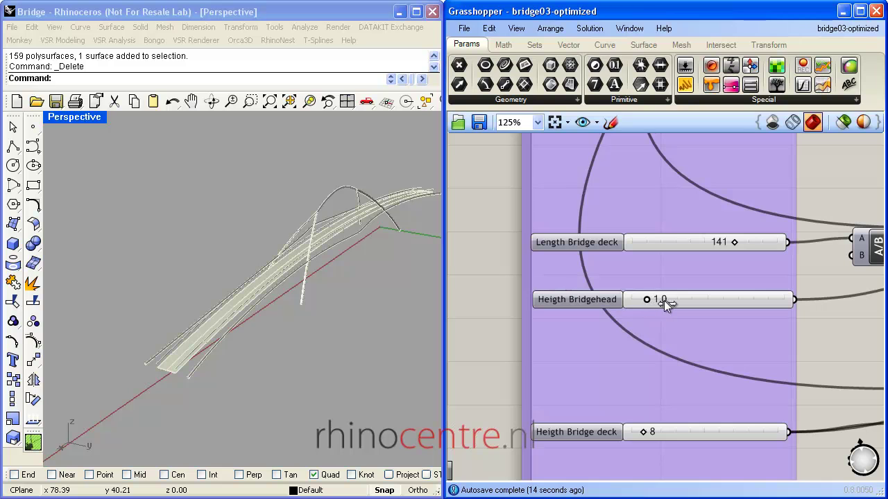
mouse_move(665, 303)
mouse_down()
mouse_move(730, 301)
mouse_move(657, 301)
mouse_up()
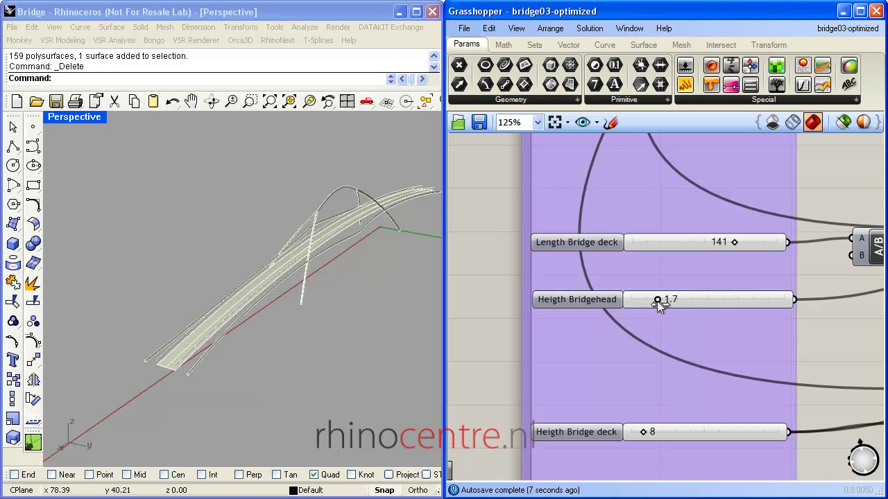
Vary the Heigth Bridge deck slider and return it to 8, and set Width Bridge deck to 3.90.
right_drag(611, 406, 608, 327)
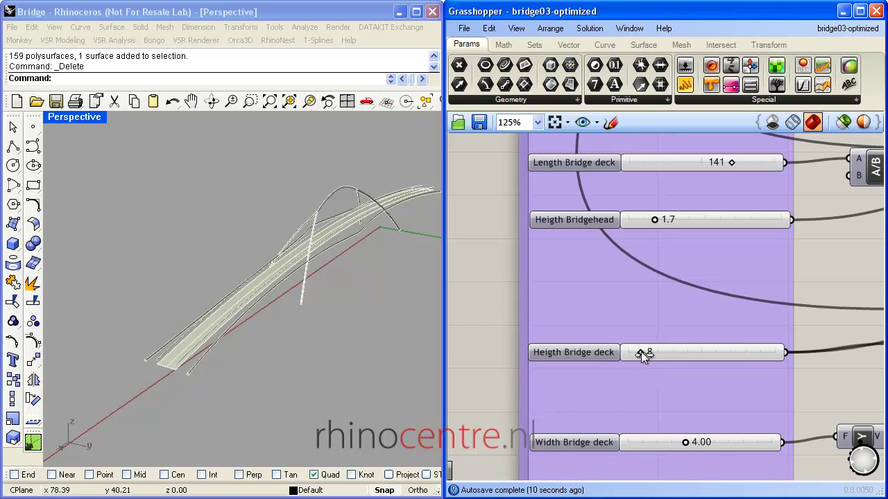
drag(645, 352, 641, 351)
right_drag(623, 409, 633, 341)
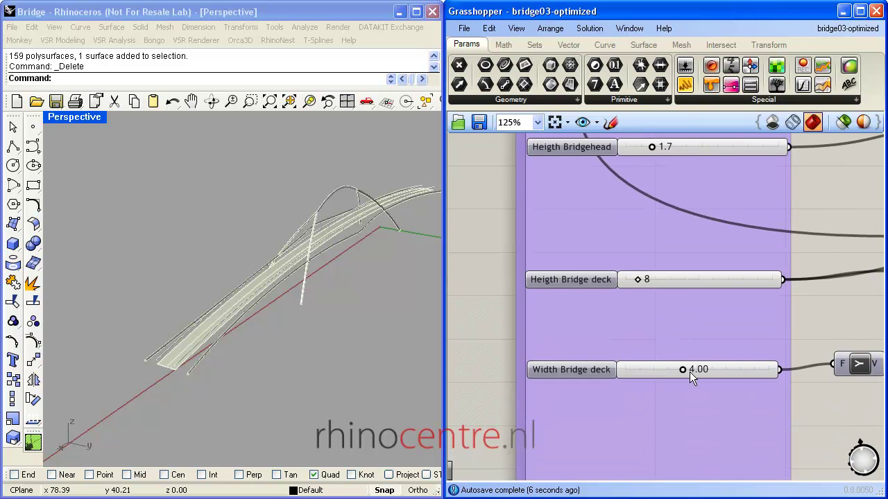
mouse_move(681, 370)
mouse_down()
mouse_move(689, 371)
mouse_move(682, 371)
mouse_up()
Move the control point of the two-dimensional slider below Deflection Bridge deck top to 0.31 ; 0.17.
right_drag(683, 350, 688, 279)
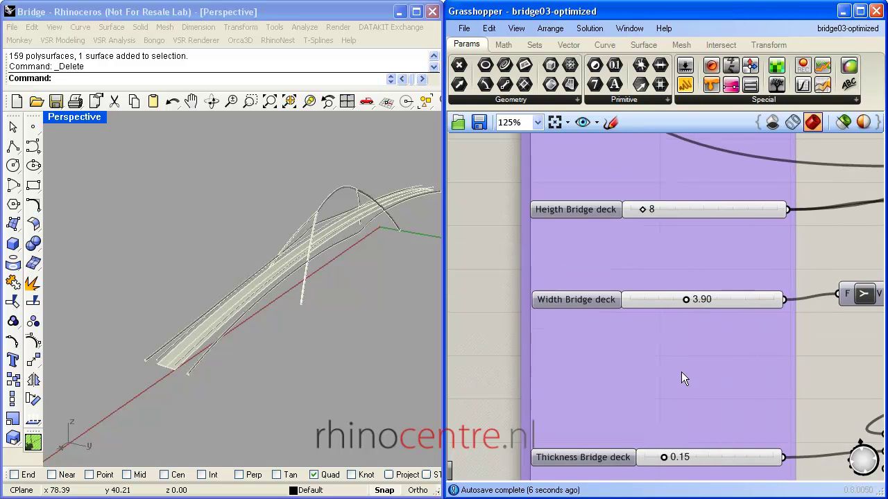
scroll(670, 369, down, 3)
right_drag(650, 346, 627, 472)
right_drag(343, 267, 364, 251)
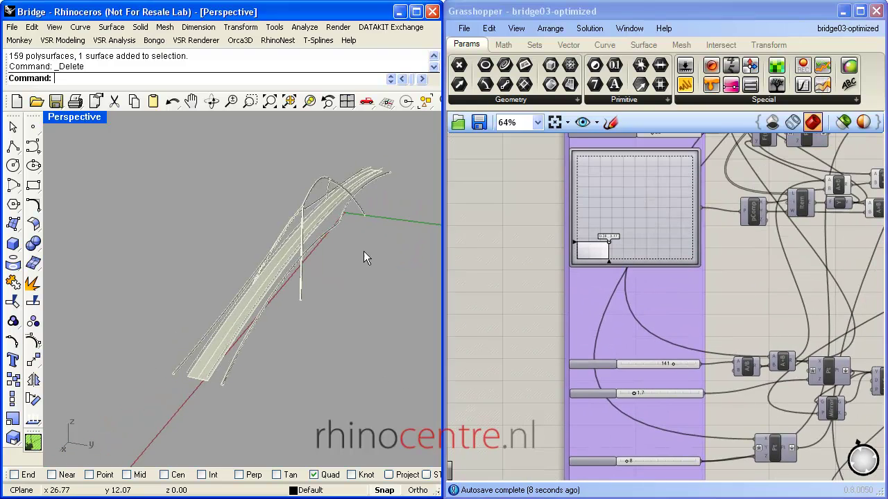
scroll(337, 259, up, 4)
right_drag(589, 251, 591, 325)
scroll(576, 275, up, 2)
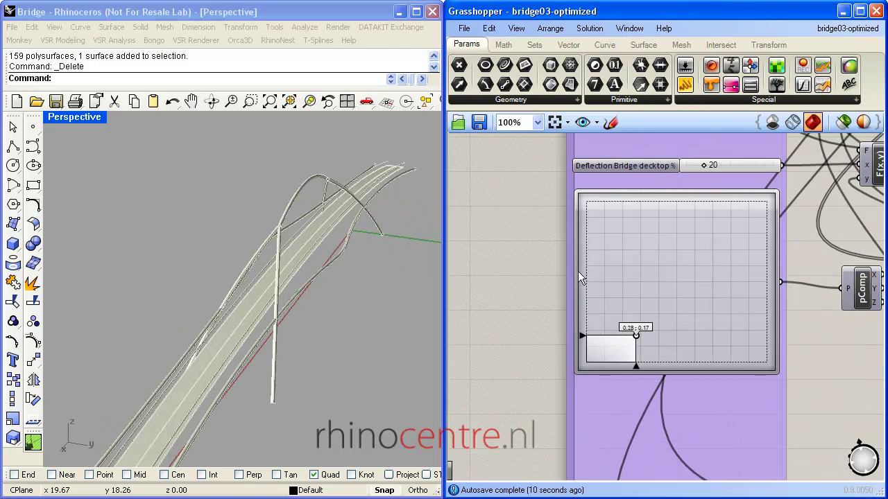
right_drag(580, 254, 564, 290)
right_drag(389, 333, 280, 319)
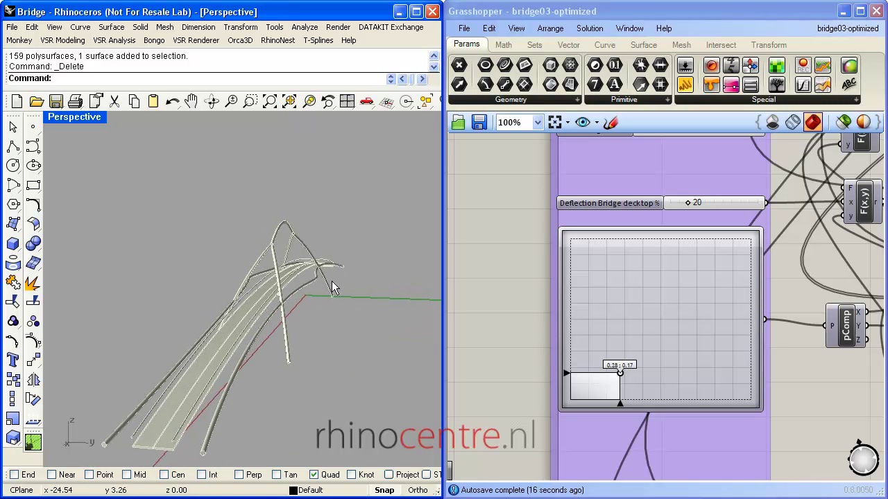
scroll(610, 359, up, 1)
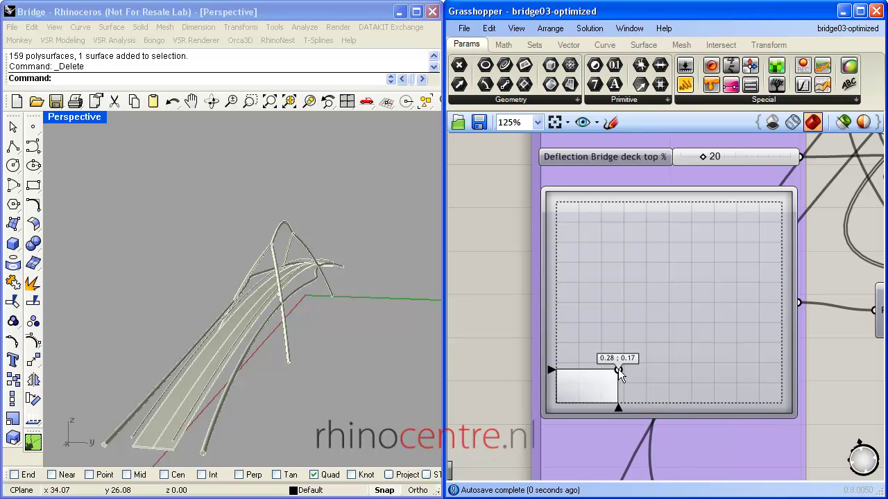
mouse_move(620, 371)
mouse_down()
mouse_move(614, 365)
mouse_move(616, 375)
mouse_move(627, 369)
mouse_up()
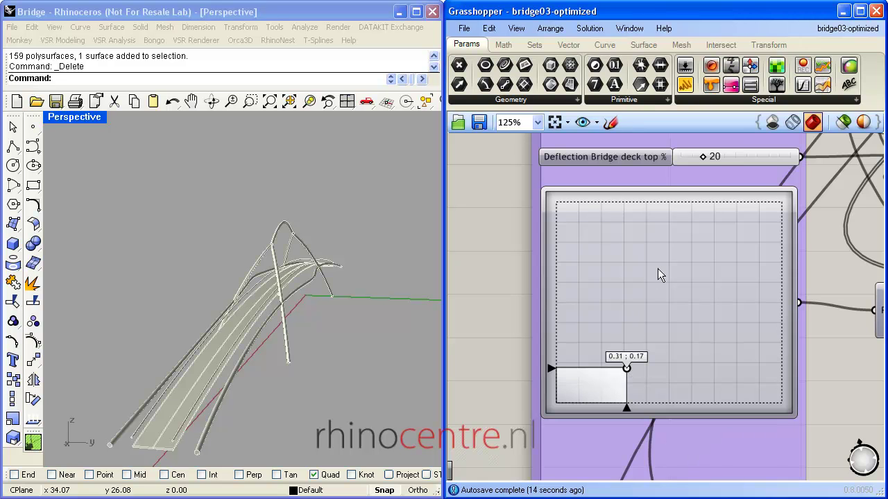
Try a Pipe diameter of about 0.687 for the bridge tubes.
scroll(650, 344, down, 5)
right_drag(277, 330, 332, 324)
right_drag(588, 260, 565, 369)
right_drag(548, 300, 573, 381)
scroll(561, 278, up, 2)
right_drag(595, 327, 573, 240)
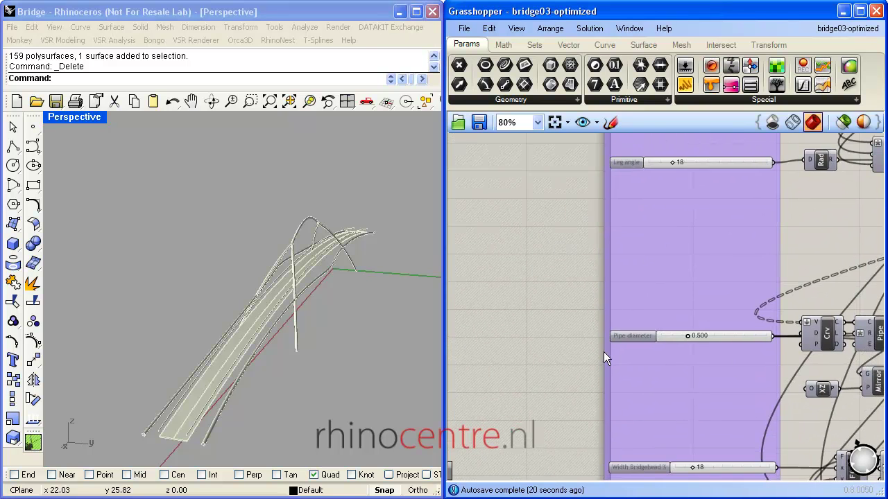
scroll(611, 349, up, 2)
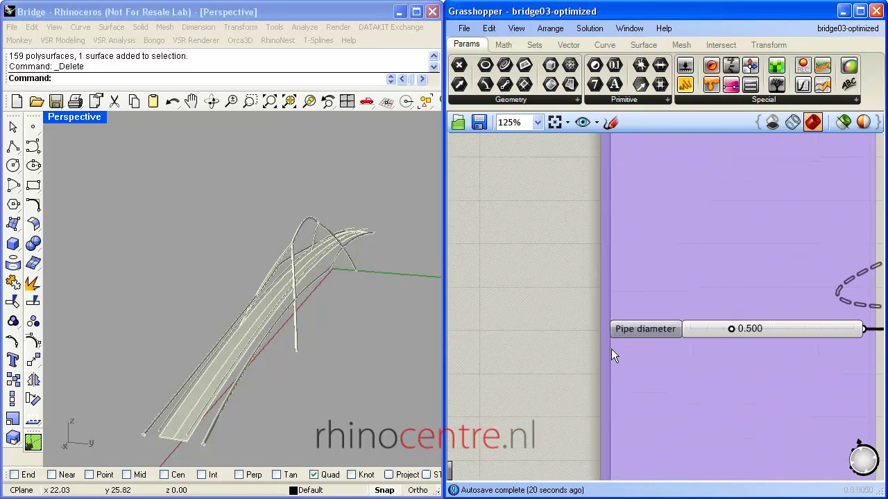
drag(753, 329, 729, 325)
Set the Pipe diameter value to exactly 0.5.
double_click(725, 328)
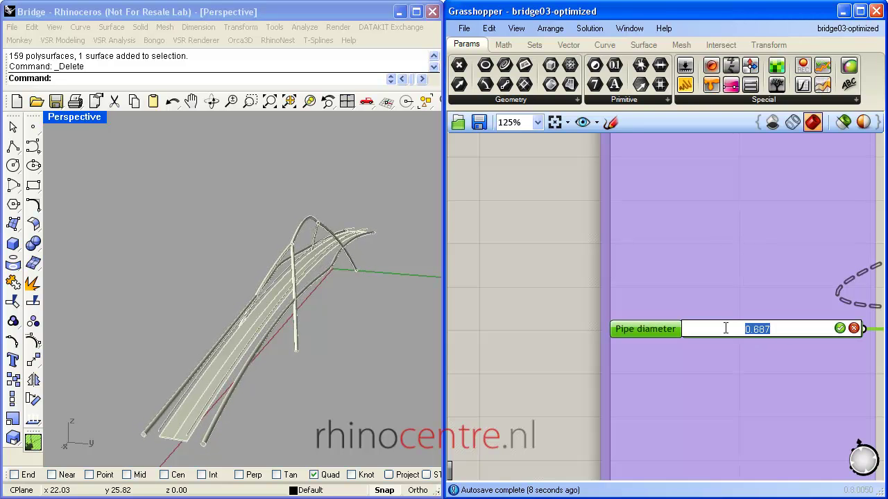
text(0.5)
key(Return)
click(542, 317)
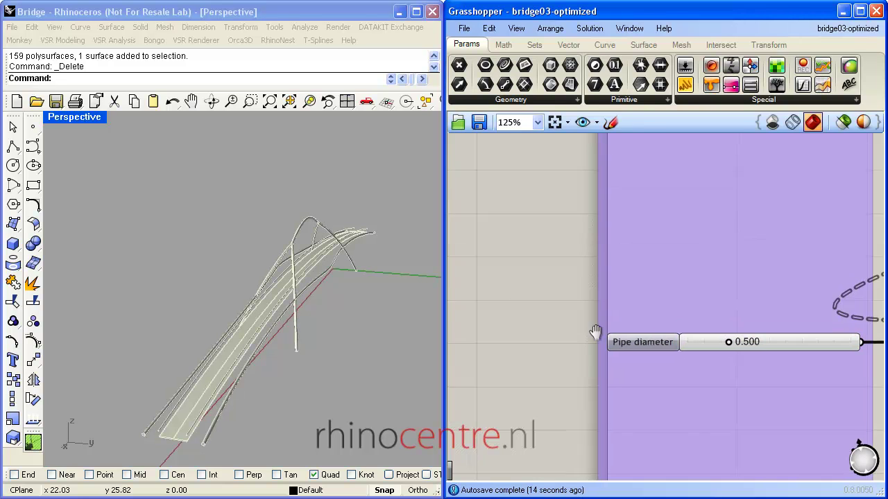
Vary the Leg angle slider to test the inclination of the bridge's arch legs.
scroll(594, 332, down, 2)
right_drag(395, 344, 366, 329)
scroll(366, 328, up, 2)
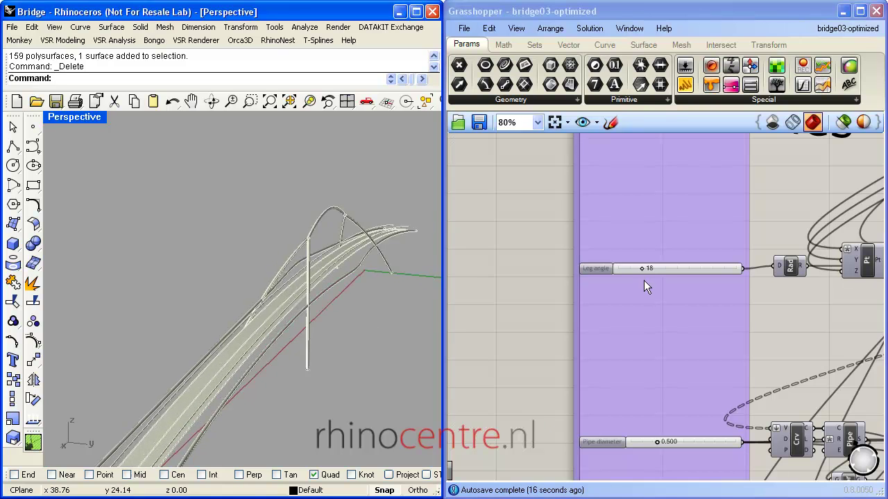
scroll(624, 290, up, 2)
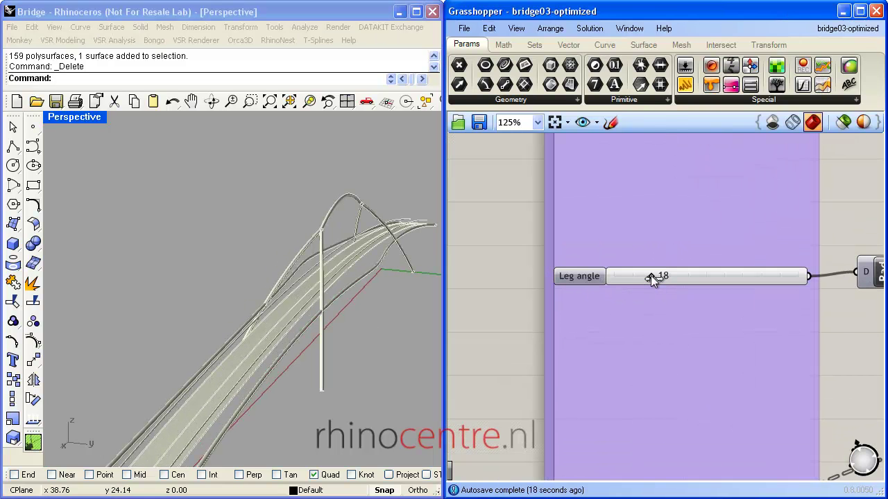
drag(657, 276, 650, 277)
Re-enable the disabled No. of beams slider so the deck beams are generated.
right_drag(652, 299, 644, 355)
scroll(657, 348, down, 6)
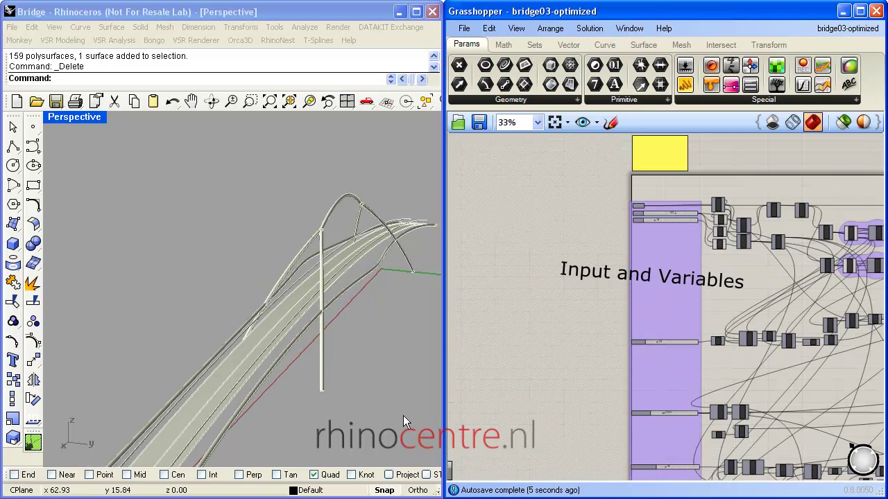
right_drag(403, 415, 330, 276)
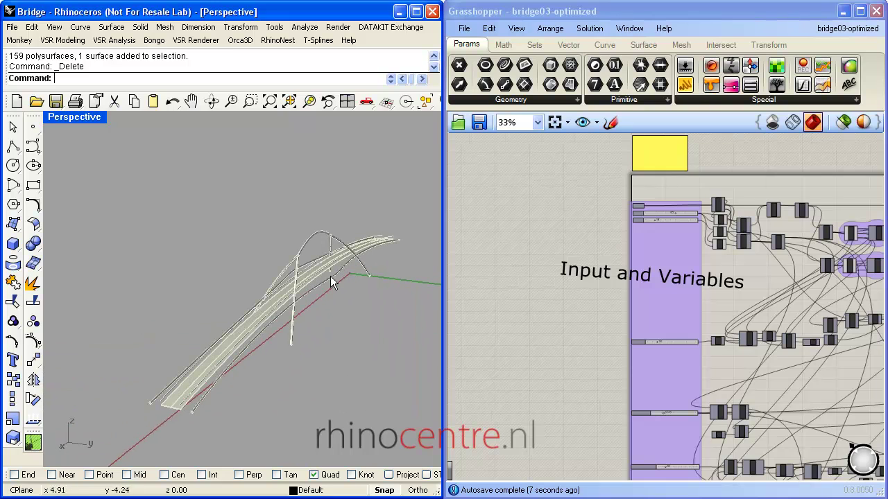
right_drag(536, 304, 528, 192)
scroll(531, 195, down, 1)
right_drag(610, 420, 593, 258)
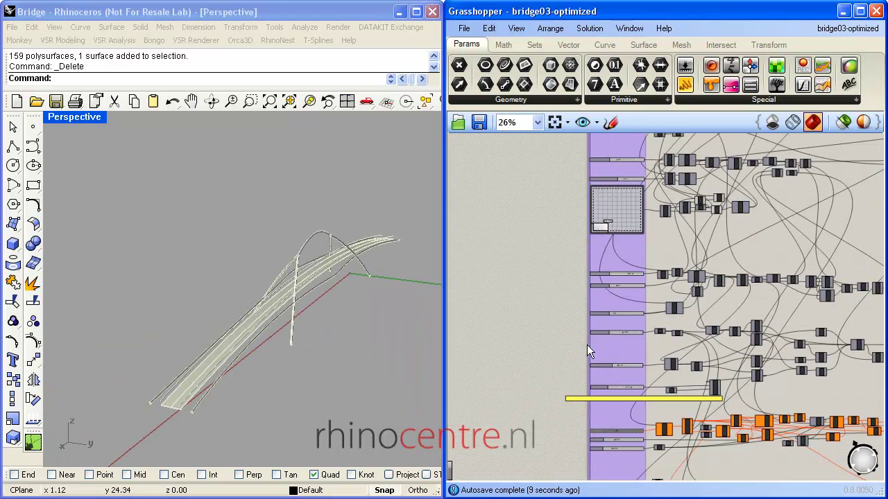
scroll(605, 426, up, 7)
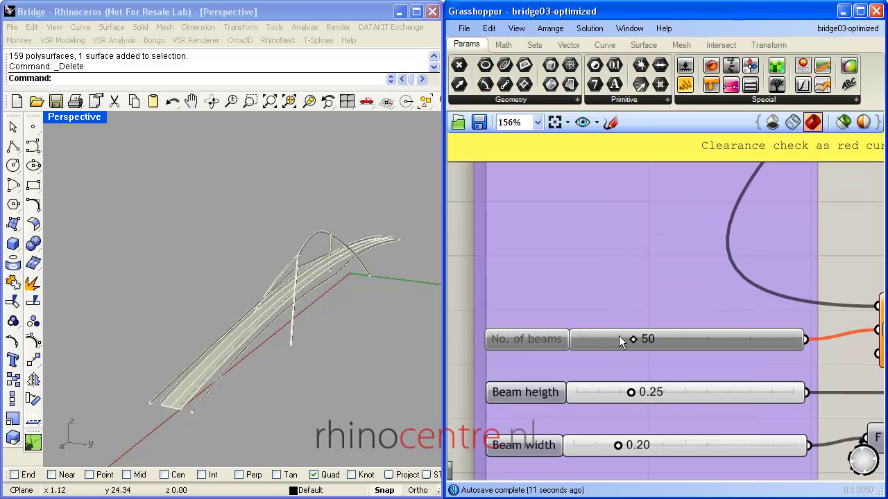
right_click(619, 335)
click(668, 362)
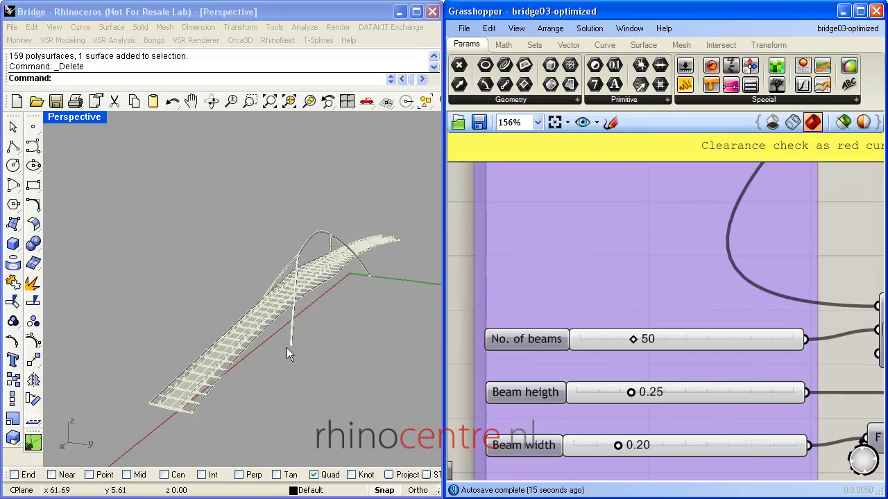
Set the No. of beams to 25.
right_drag(242, 395, 257, 399)
scroll(208, 390, up, 4)
scroll(211, 397, down, 2)
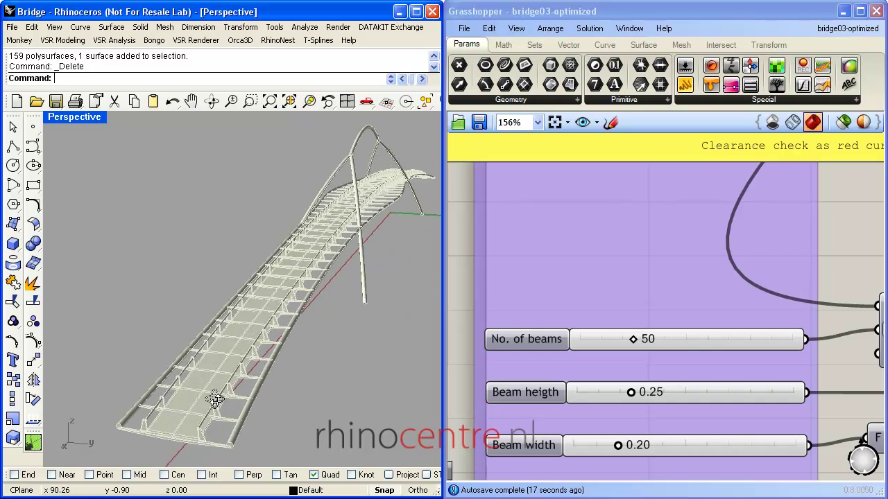
double_click(653, 338)
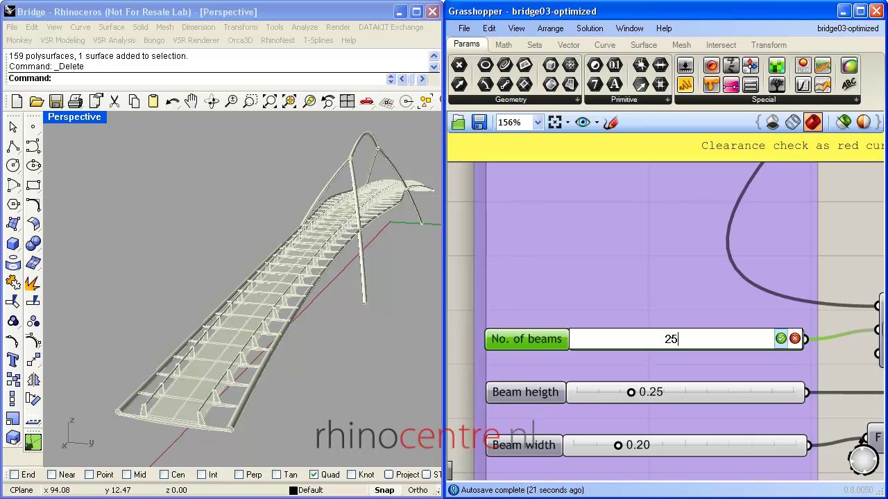
key(Return)
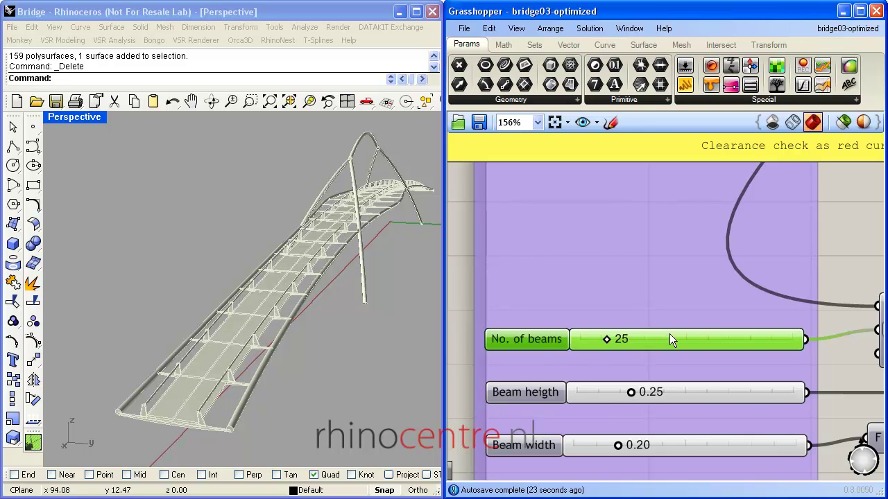
Set the No. of beams to 50 and inspect the denser beams and handrail posts on the bridge deck.
double_click(666, 338)
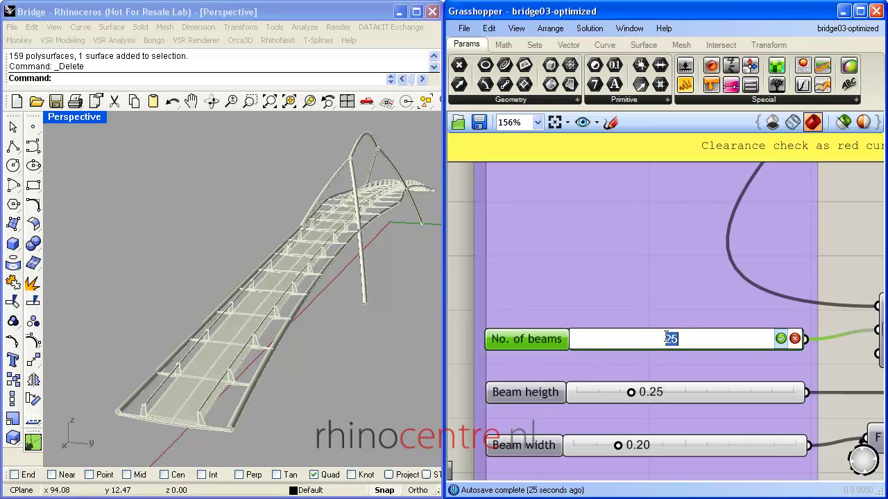
key(Return)
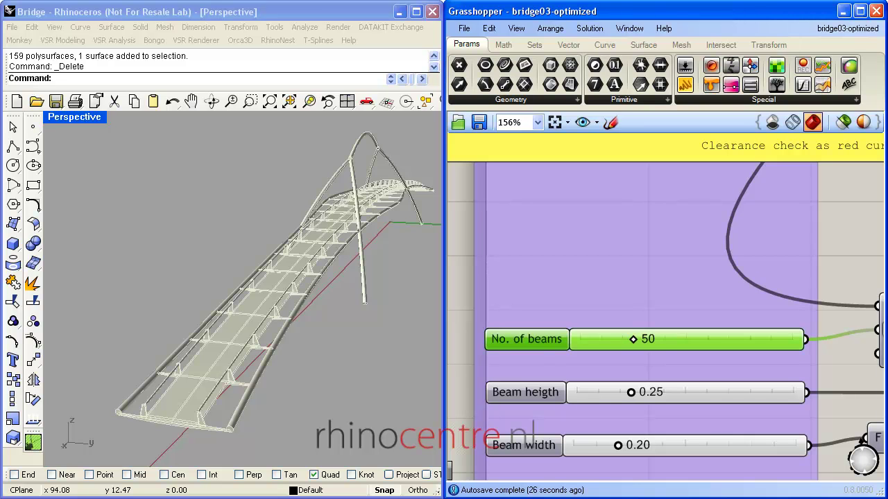
right_drag(334, 381, 315, 380)
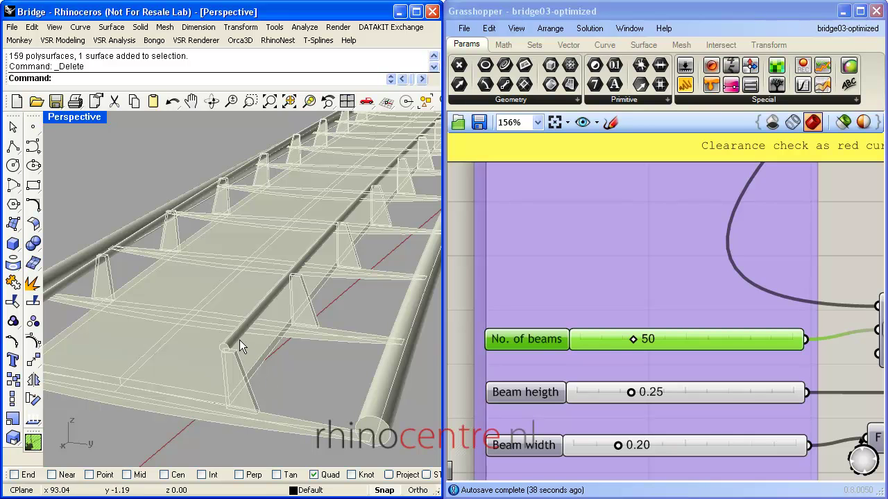
scroll(239, 396, down, 10)
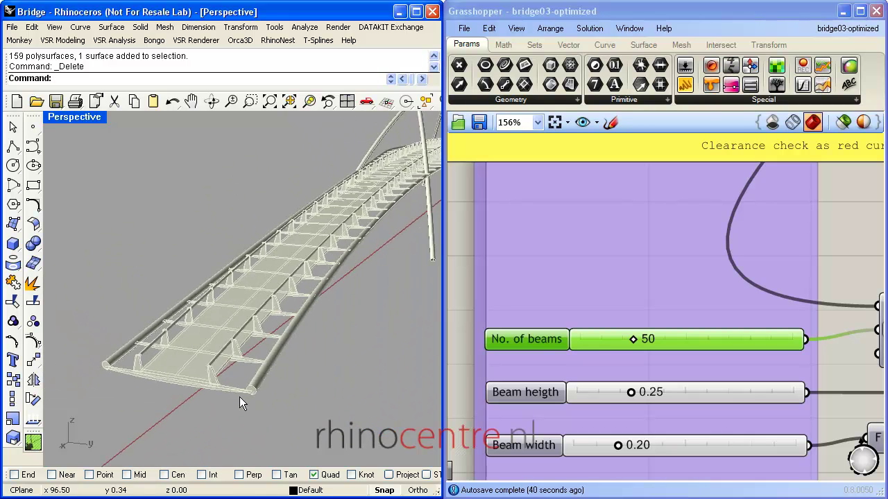
Turn on the Grasshopper input layer in Rhino's layer list.
right_drag(675, 292, 587, 299)
click(839, 230)
scroll(613, 322, down, 8)
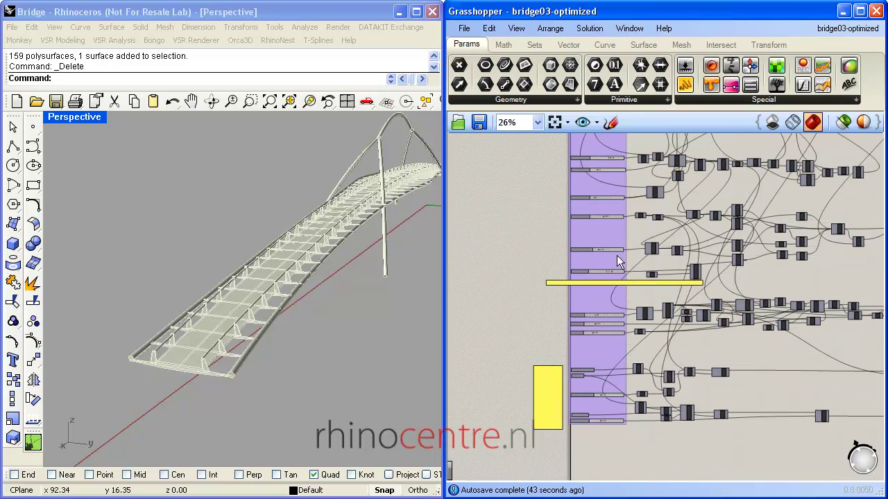
right_drag(578, 220, 590, 260)
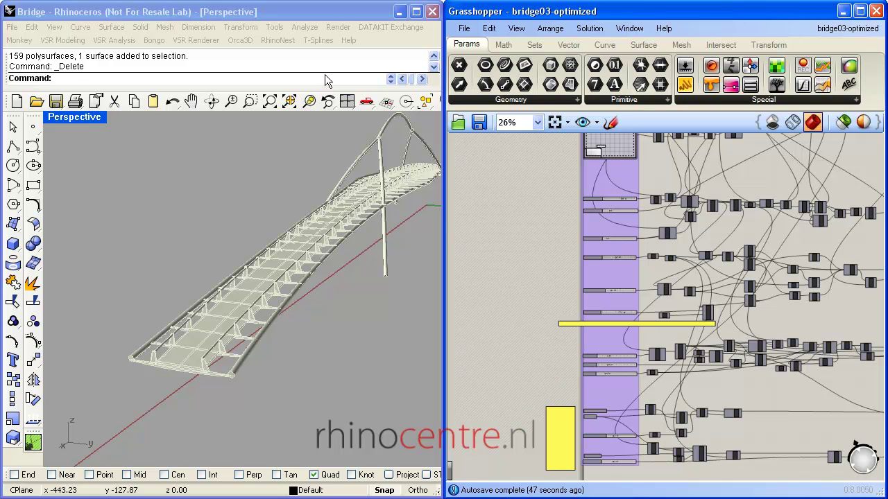
text(Layer)
key(Return)
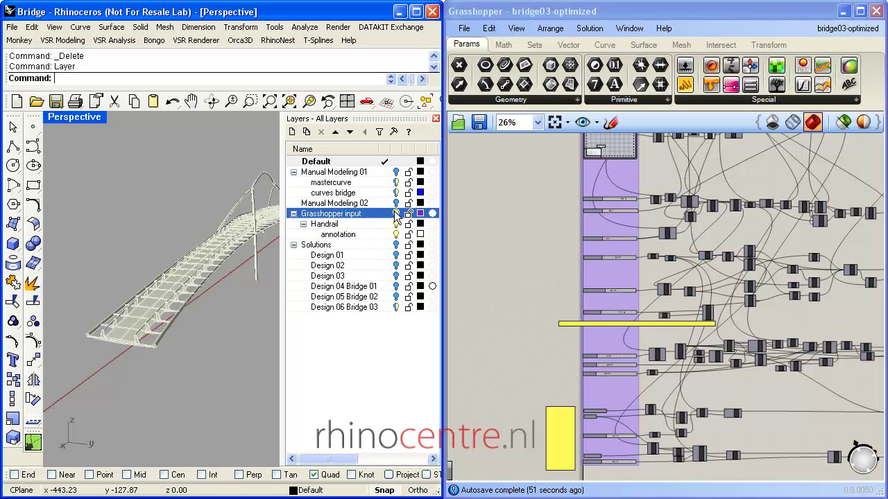
click(435, 119)
Examine the annotated handrail post contour and compare it with the handrail posts along the deck.
right_drag(330, 276, 398, 253)
right_drag(258, 251, 208, 234)
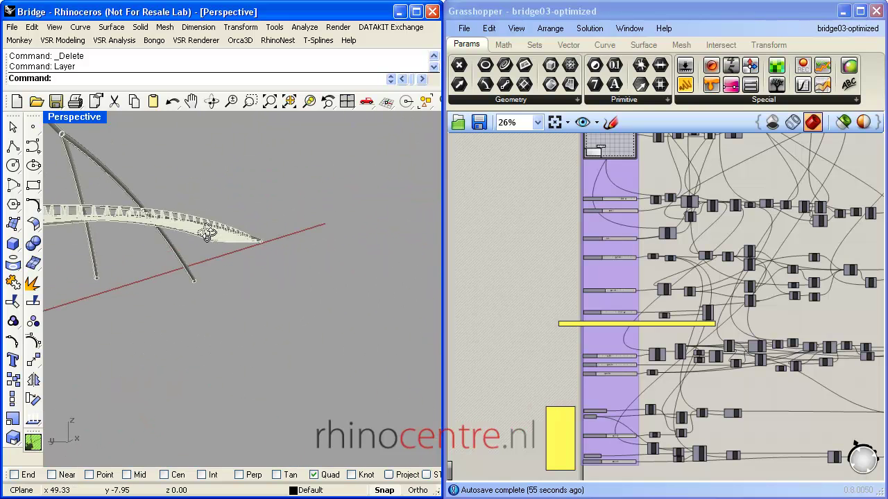
scroll(333, 261, down, 4)
scroll(337, 258, down, 4)
scroll(294, 287, up, 10)
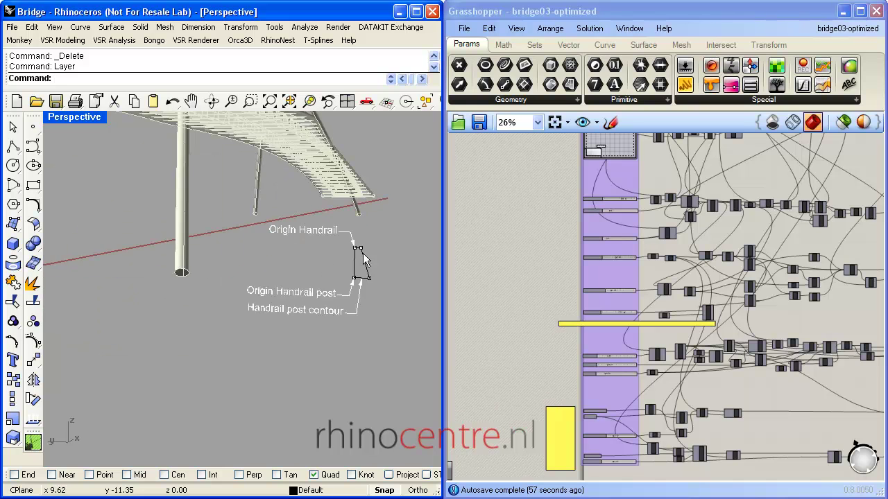
scroll(363, 253, up, 6)
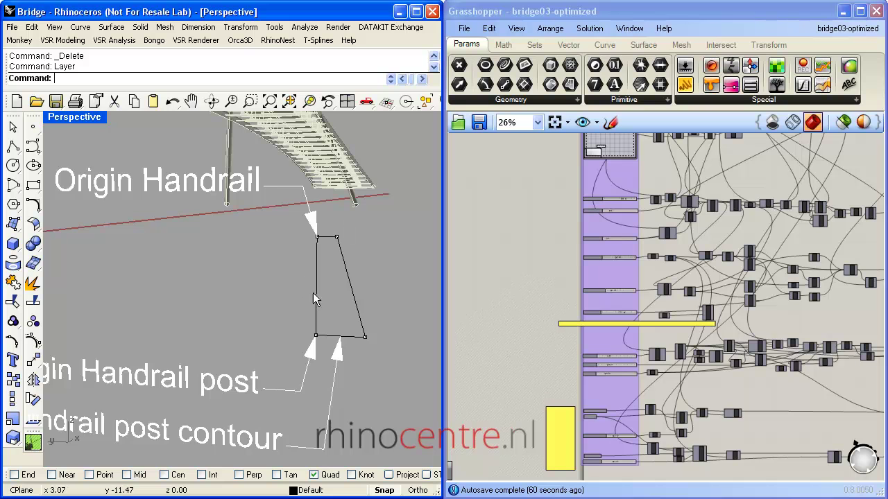
scroll(351, 277, down, 12)
right_drag(349, 276, 204, 372)
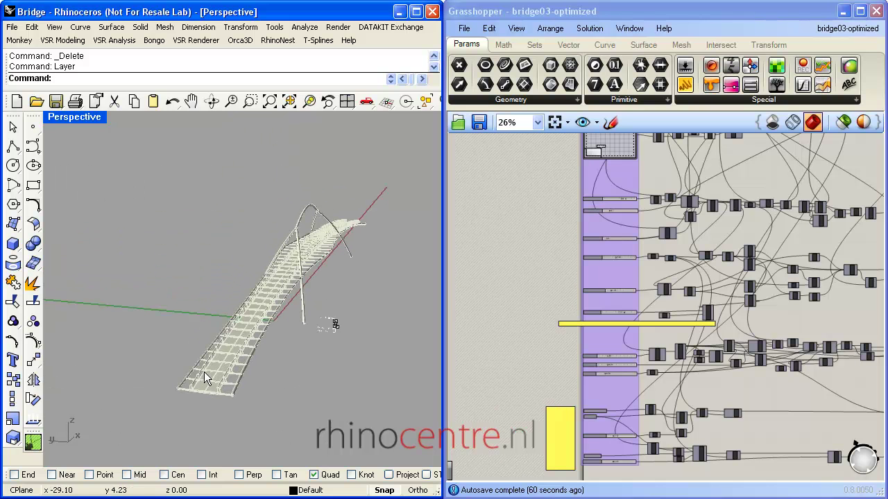
scroll(218, 378, up, 8)
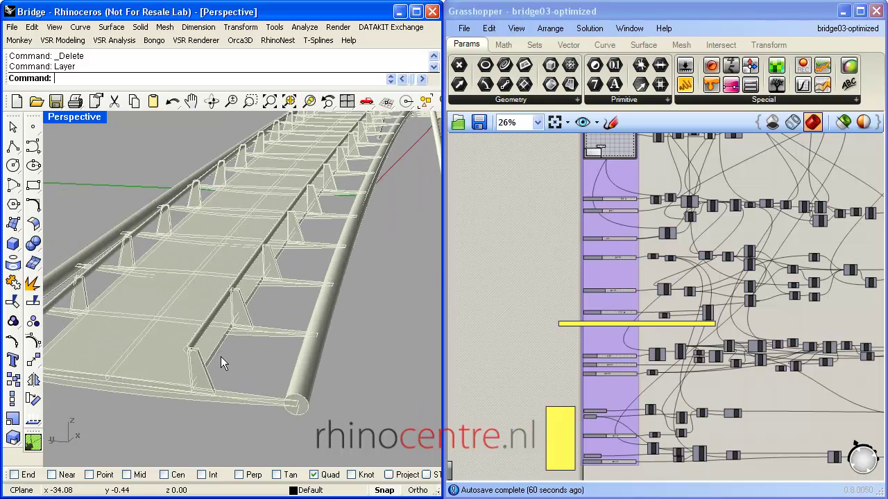
Move the handrail post contour's upper outer corner outward and down to about -12.60, 0.30 in the Right view, and inspect the posts.
double_click(83, 121)
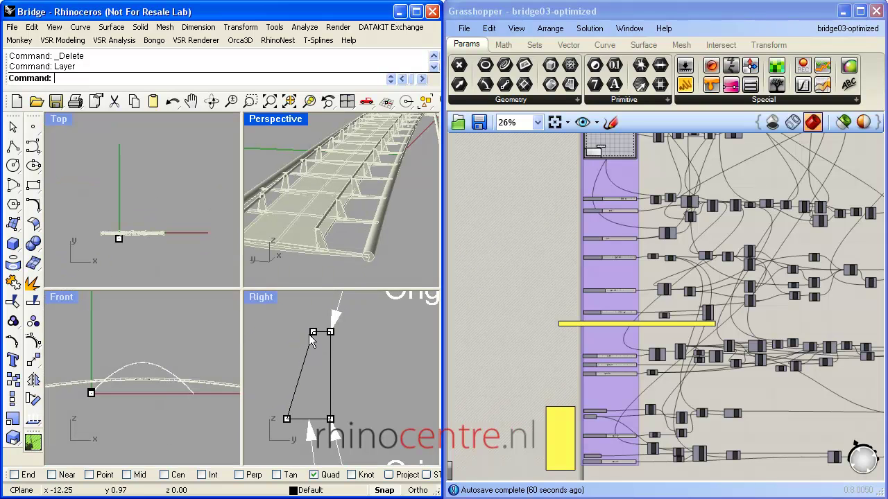
drag(313, 334, 278, 393)
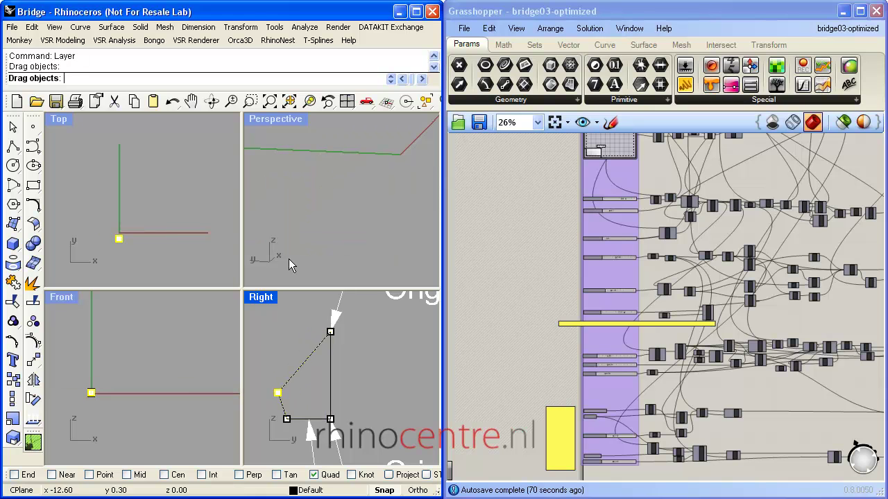
click(272, 119)
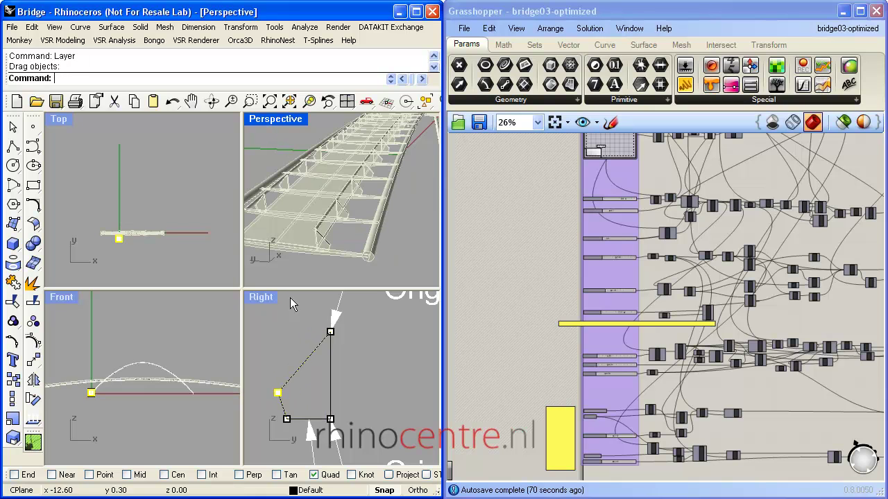
key(ctrl+m)
scroll(197, 390, up, 5)
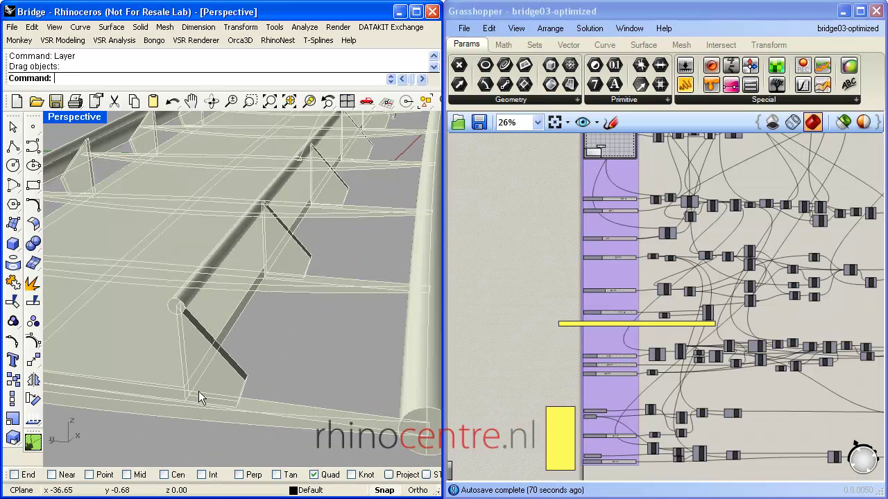
Undo the handrail post corner move and return to a maximized Perspective view of the whole bridge.
click(172, 102)
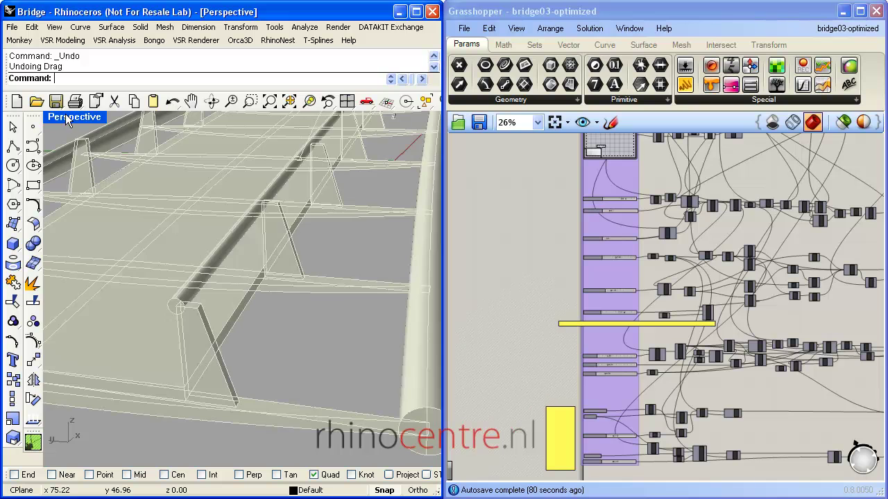
double_click(67, 118)
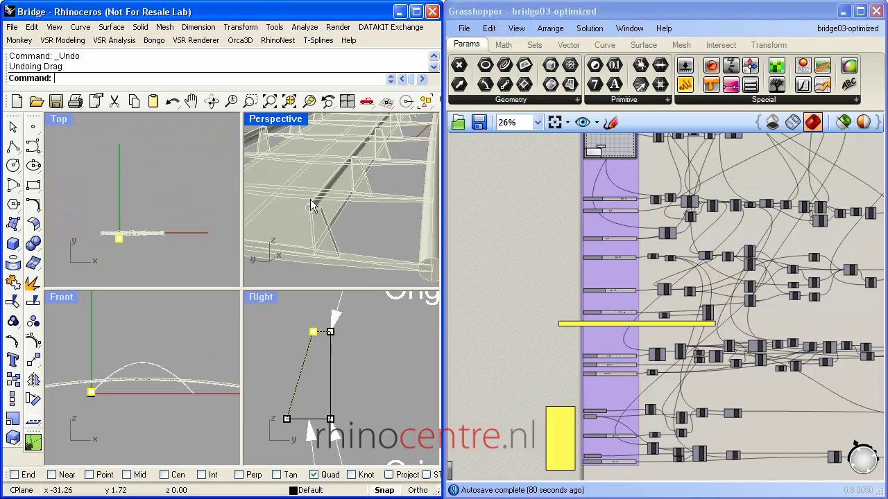
scroll(339, 224, down, 6)
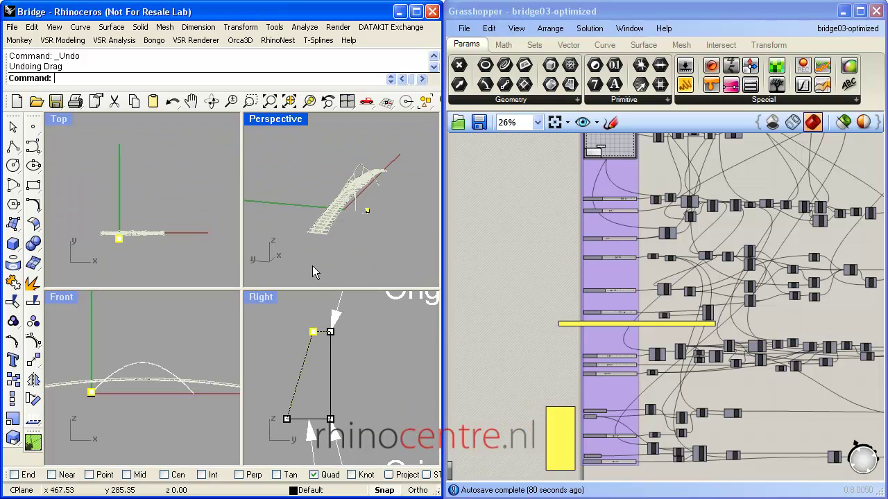
key(ctrl+m)
scroll(305, 328, up, 3)
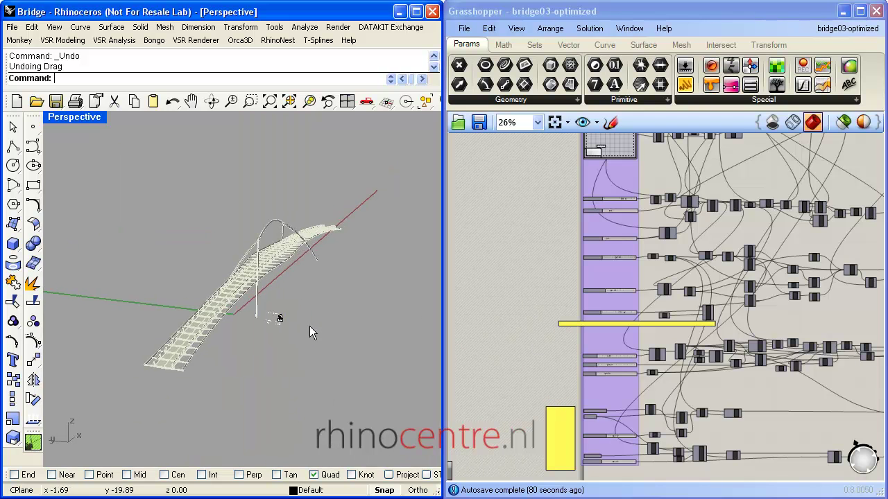
Select all components in the "Bake This!" group and bake them into the Rhino model.
scroll(573, 319, down, 3)
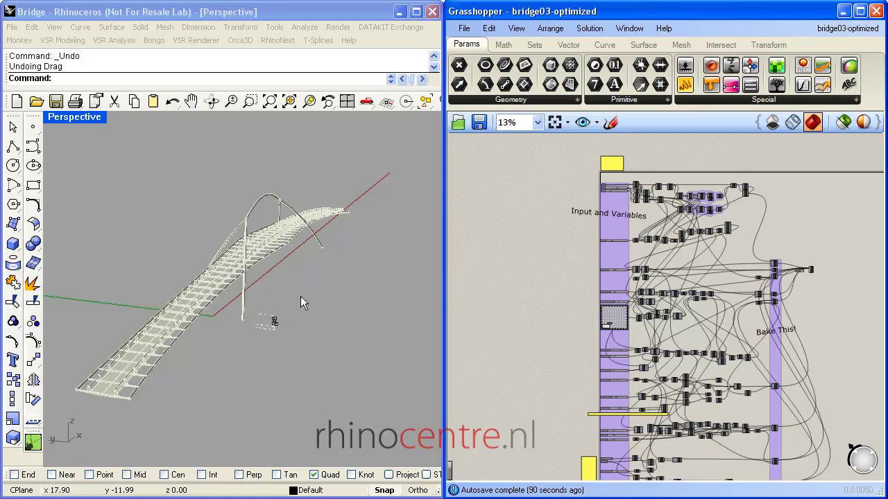
right_drag(300, 296, 253, 279)
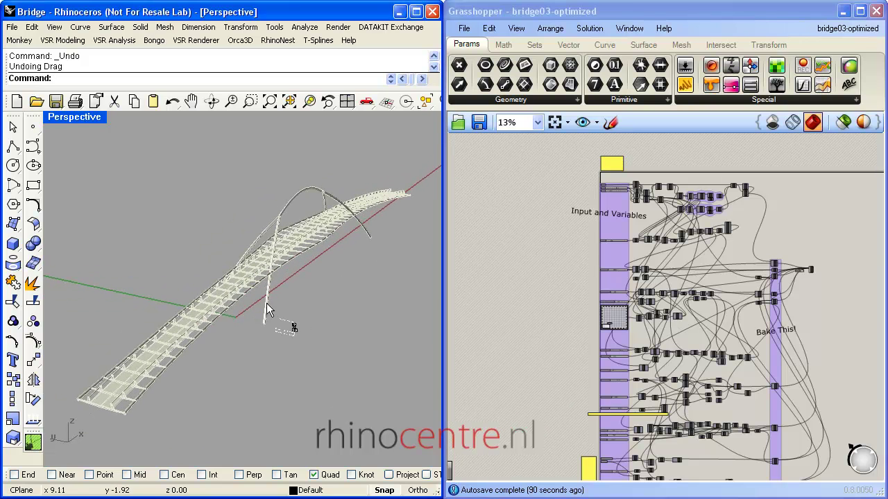
right_drag(268, 310, 237, 324)
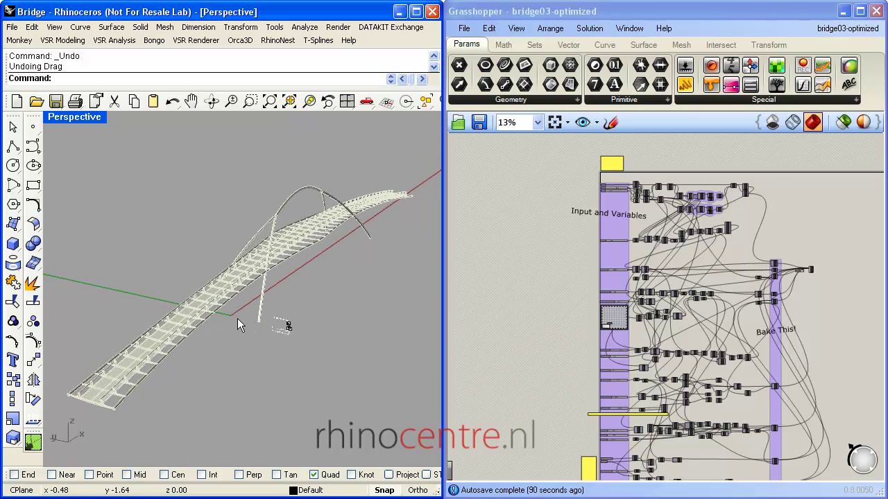
right_drag(768, 305, 704, 244)
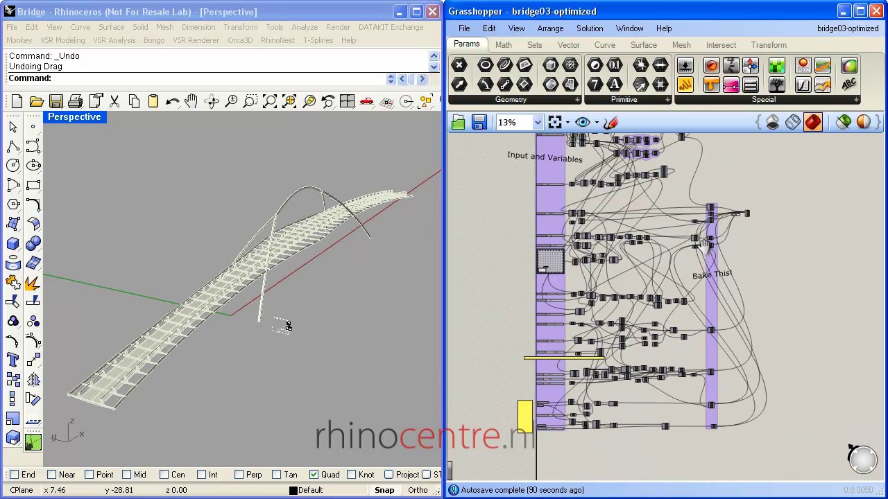
drag(702, 182, 719, 443)
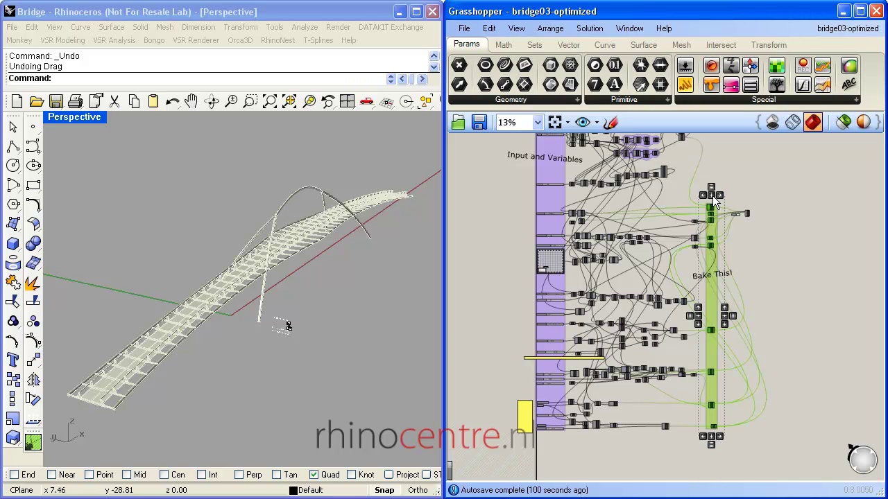
click(590, 28)
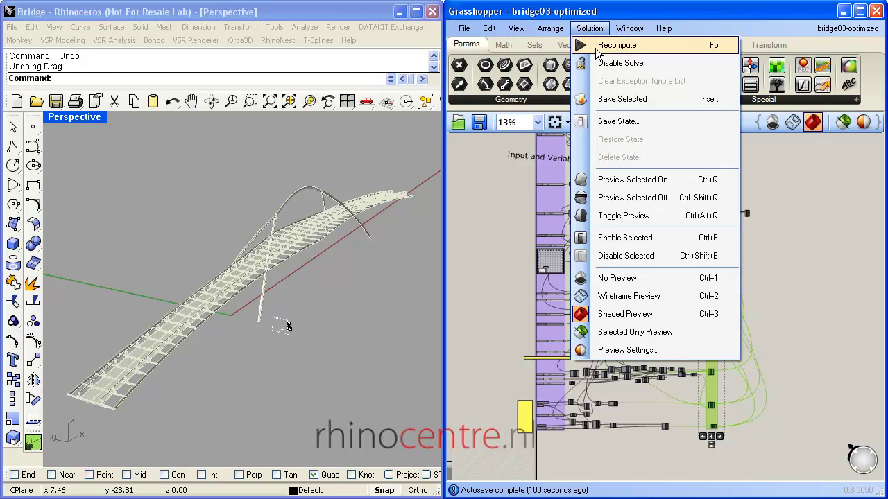
click(613, 99)
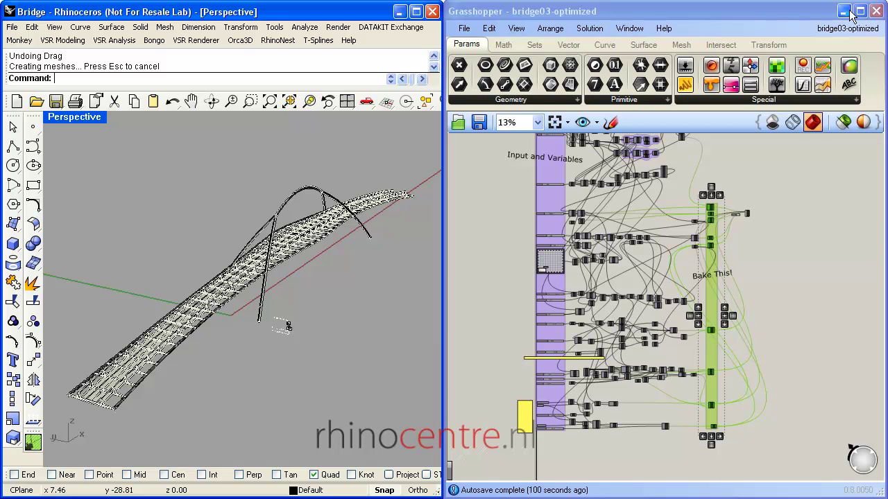
Hide the Grasshopper window and inspect the baked bridge's tubes, beams and handrail posts up close.
click(877, 12)
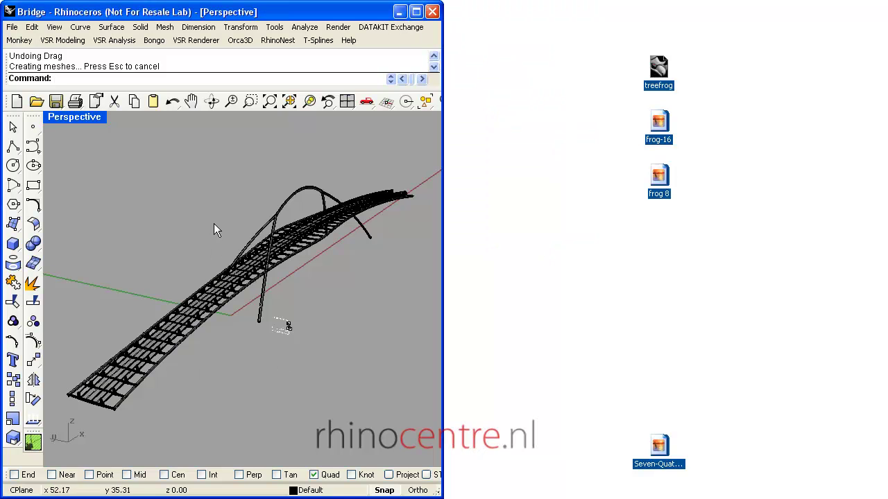
right_drag(198, 208, 240, 211)
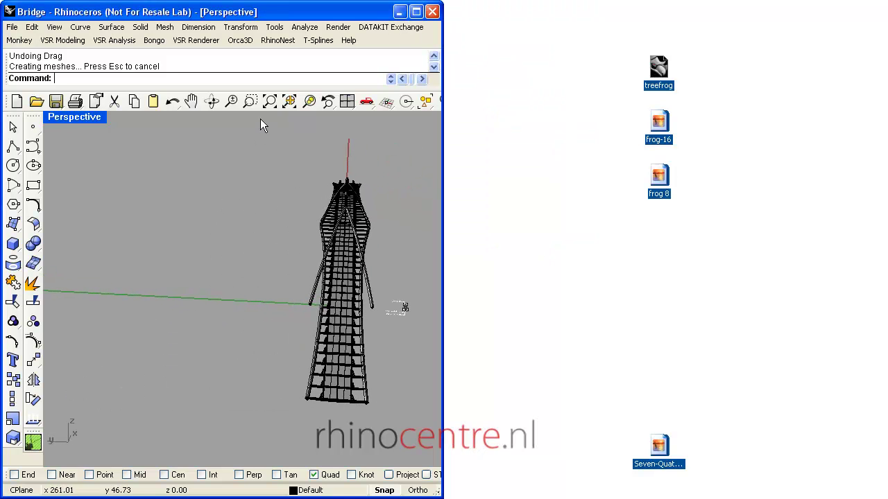
click(268, 102)
right_drag(262, 258, 204, 309)
scroll(204, 309, up, 5)
scroll(265, 273, up, 5)
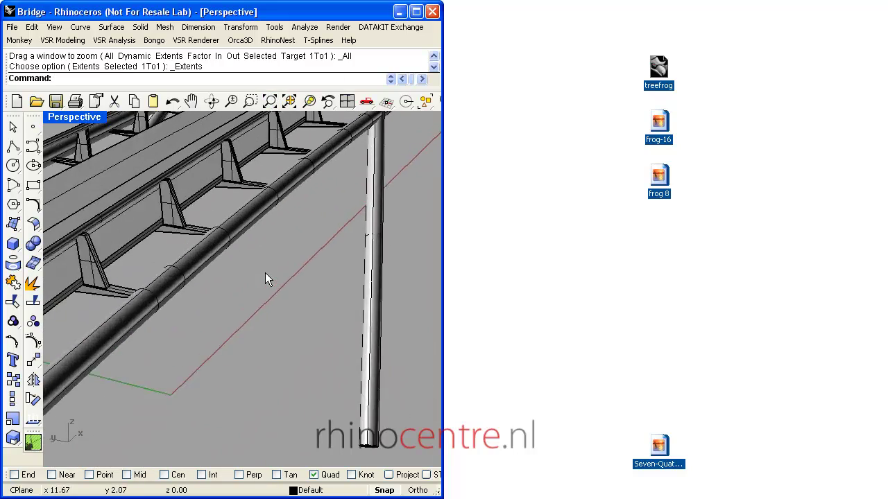
Rotate all the way around the baked bridge to examine its deck and arch legs from every side.
scroll(265, 272, down, 6)
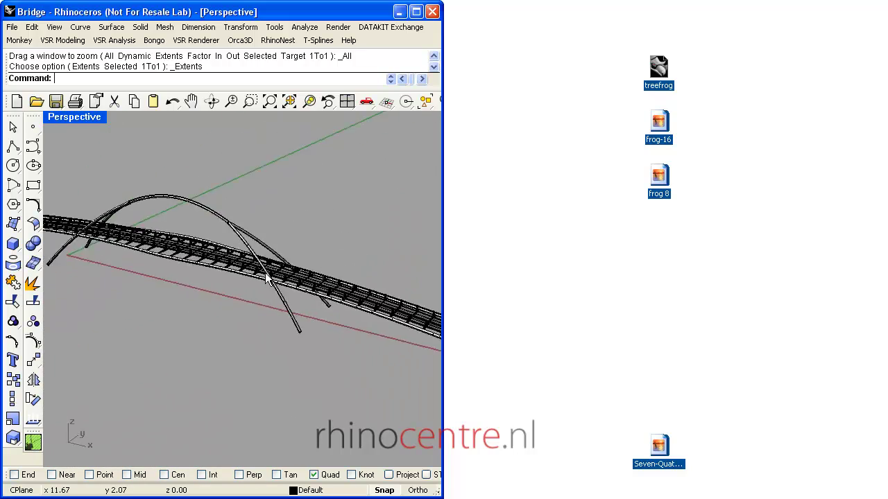
key(Left)
key(Left)
key(Left)
key(Left)
key(Left)
key(Left)
key(Left)
key(Left)
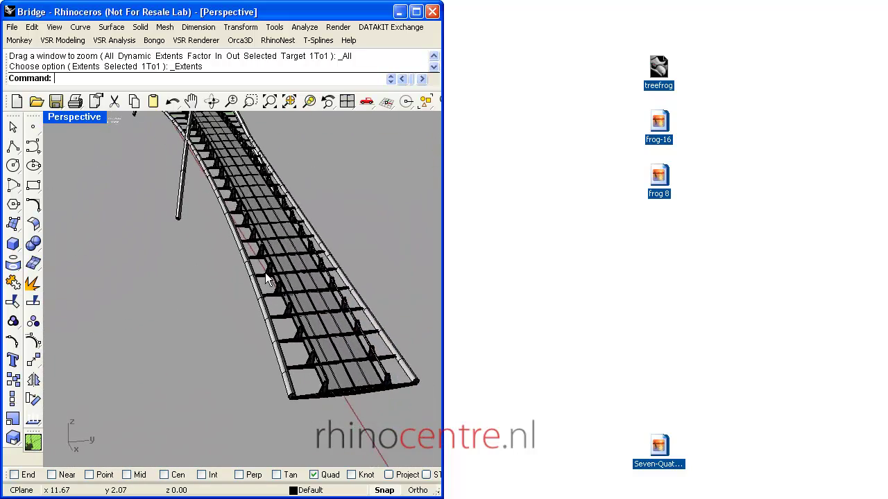
key(Left)
key(Left)
key(Left)
scroll(265, 273, down, 8)
key(Left)
key(Left)
key(Left)
key(Left)
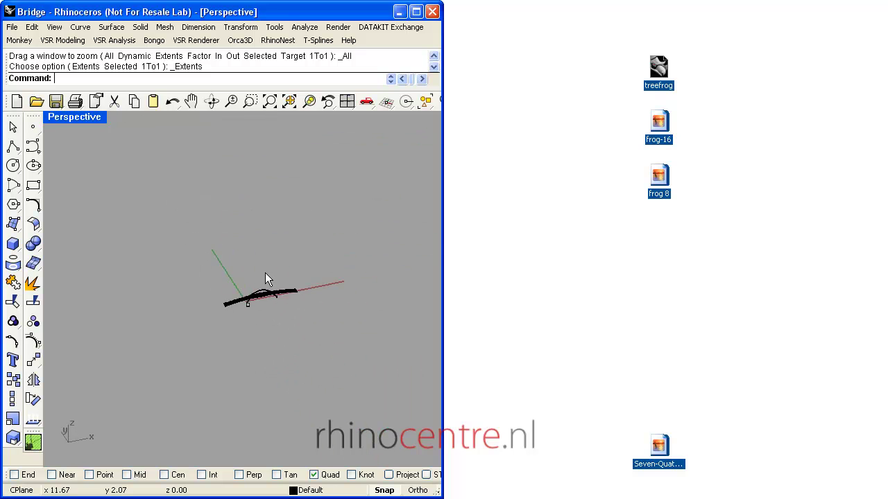
key(Left)
key(Left)
key(Left)
key(Left)
key(Left)
key(Left)
key(Left)
key(Left)
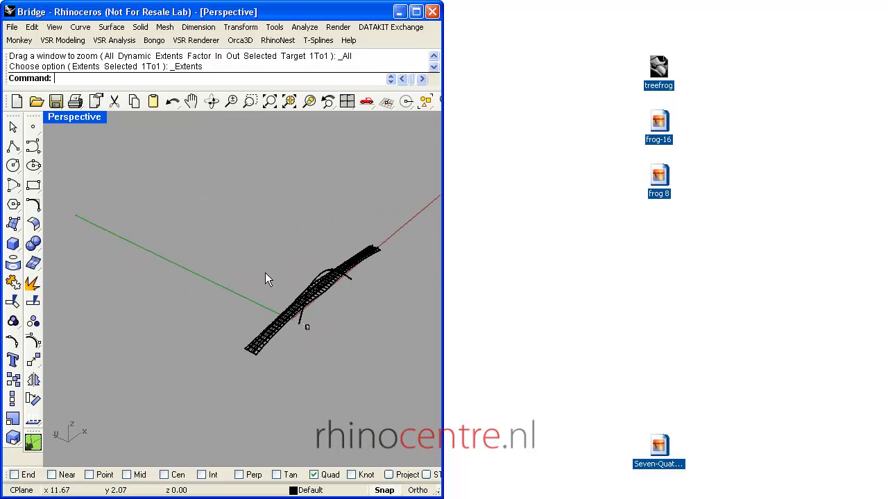
scroll(265, 280, up, 8)
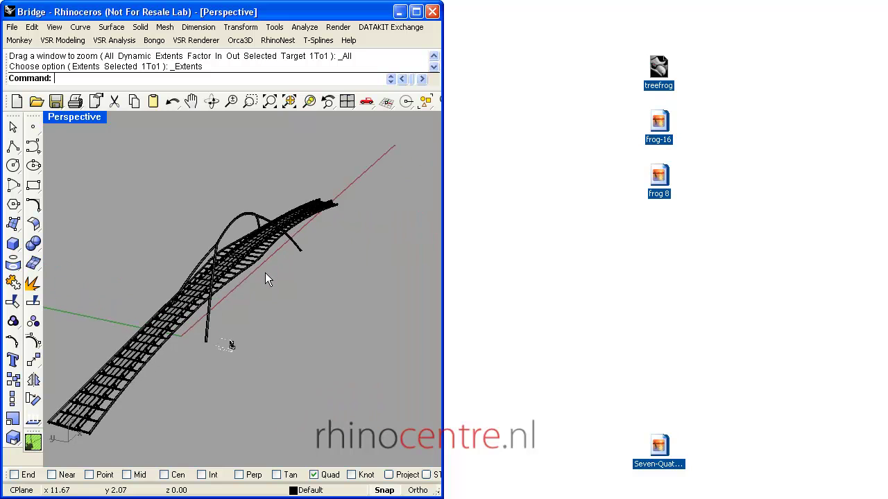
key(ctrl+Right)
key(ctrl+Up)
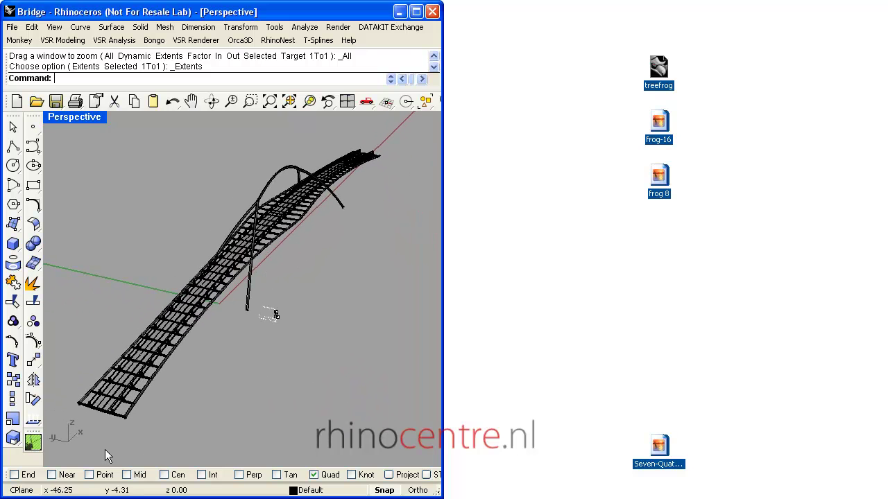
Reopen the Grasshopper definition and clear the selection of the baked components.
click(32, 442)
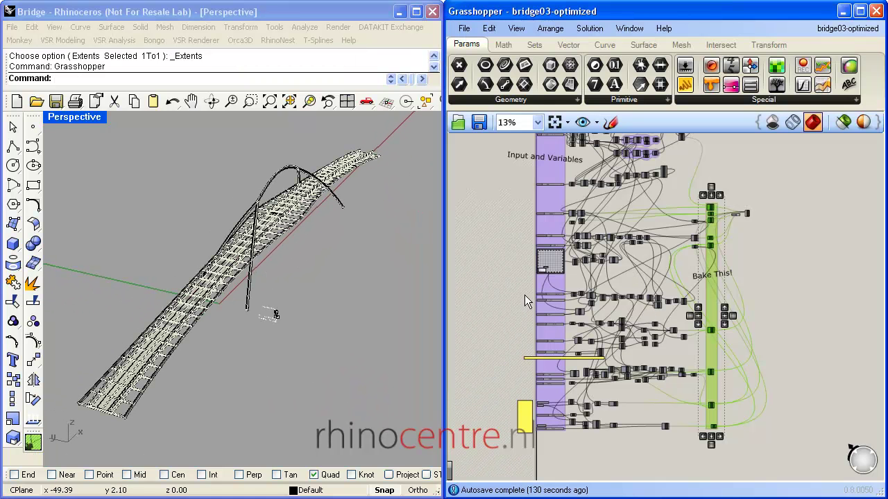
click(494, 249)
right_drag(617, 264, 636, 297)
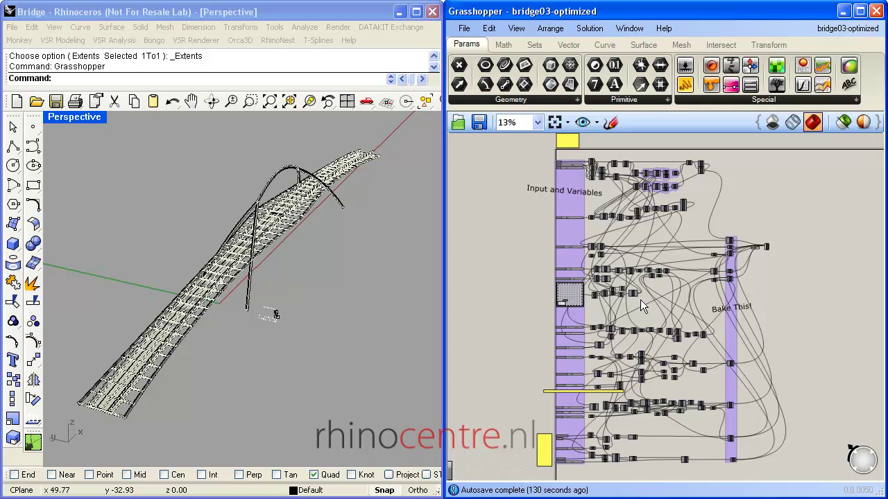